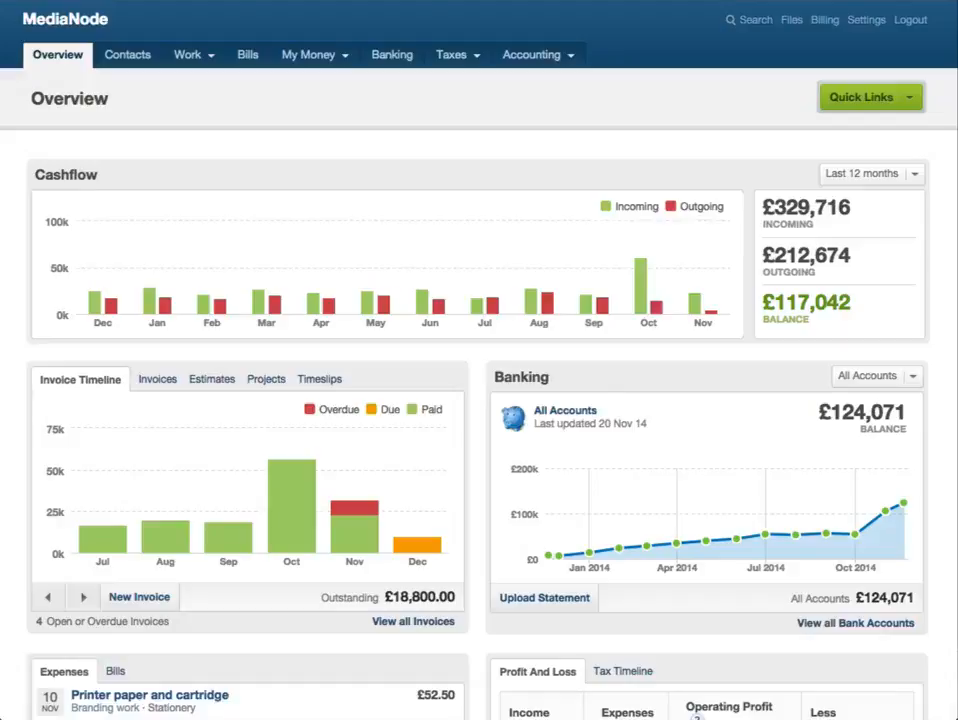
- Start a new project and assign it to the contact Gracie Printing Ltd
mouse_move(203, 57)
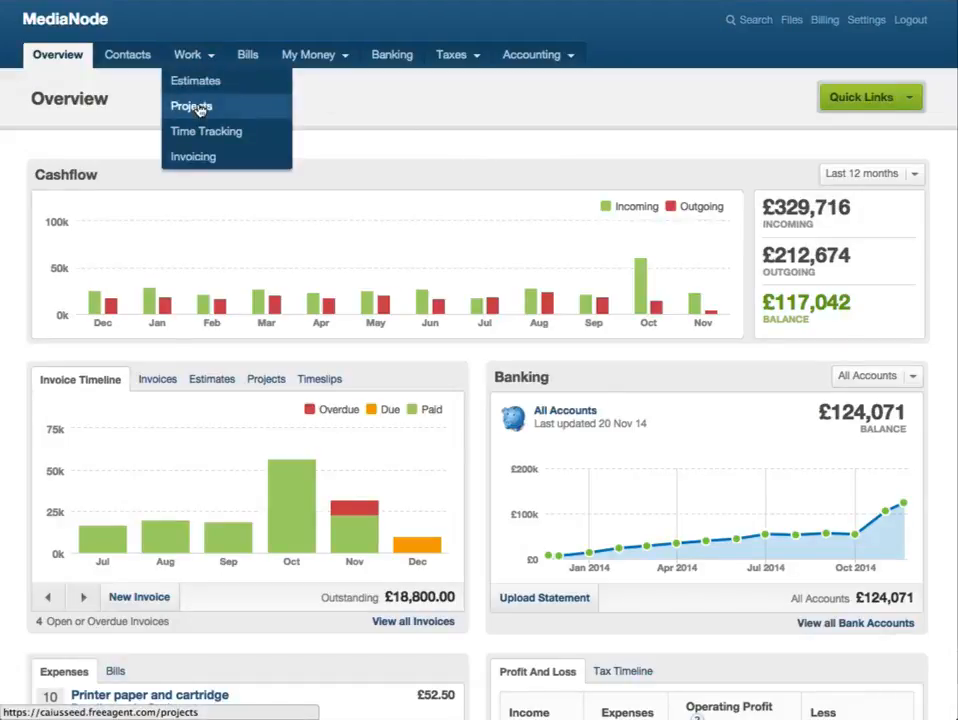
left_click(197, 105)
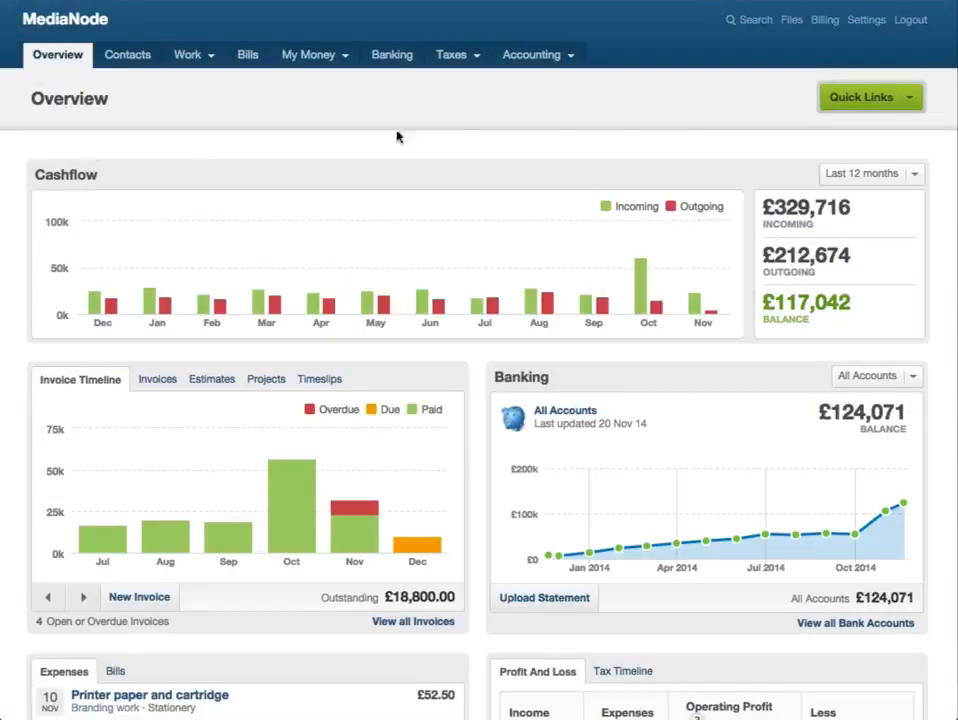
left_click(870, 100)
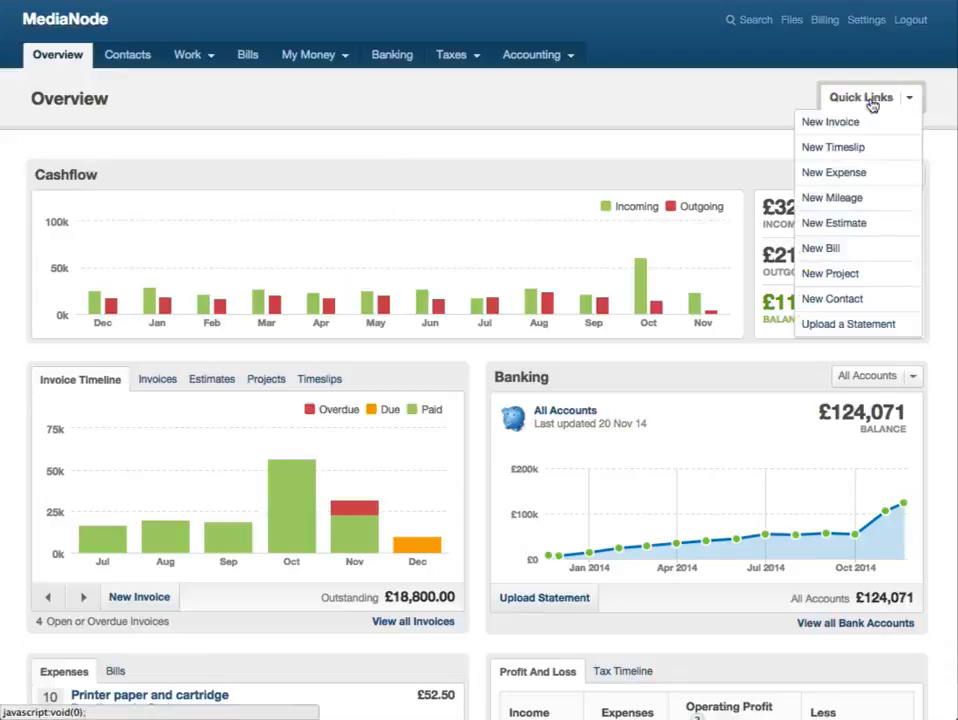
left_click(856, 284)
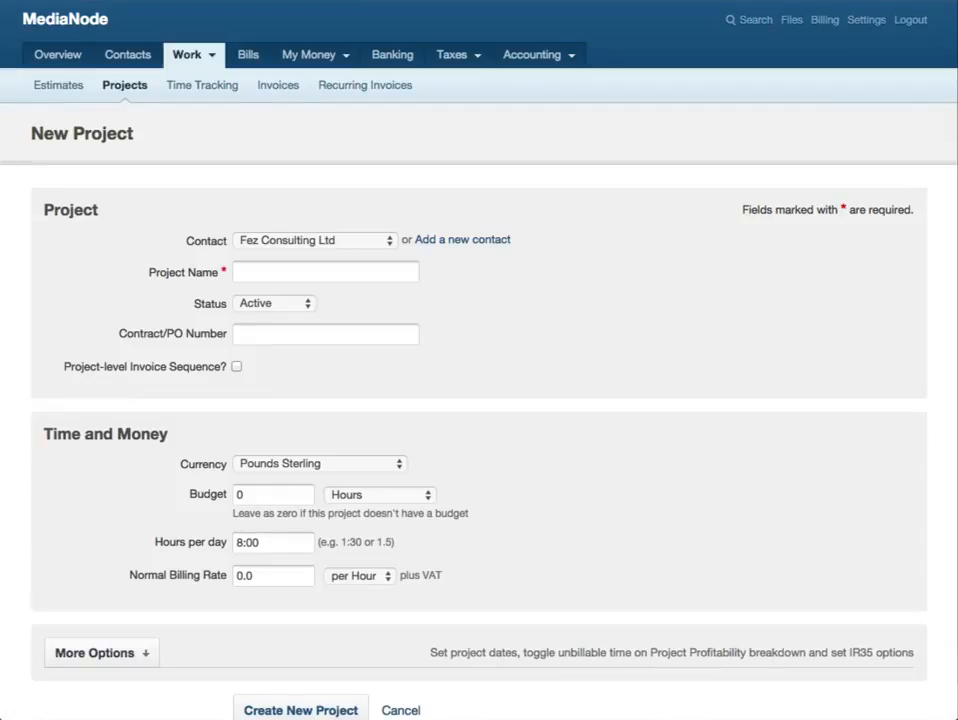
left_click(385, 243)
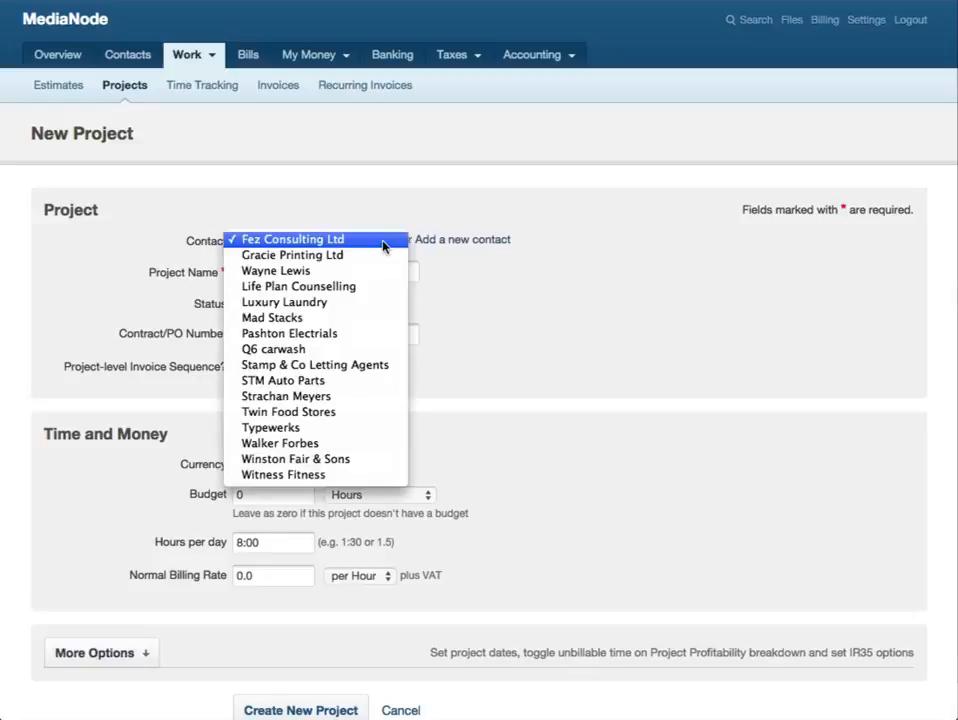
key("Down")
key("Return")
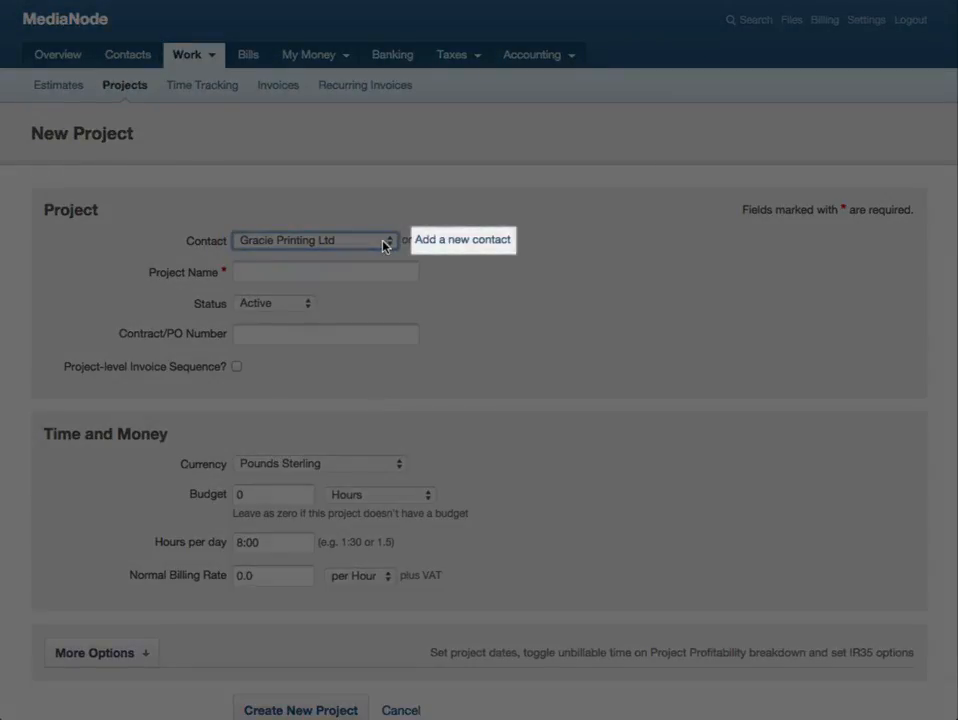
- Name the project Website design and enable its project-level invoice sequence
key("Tab")
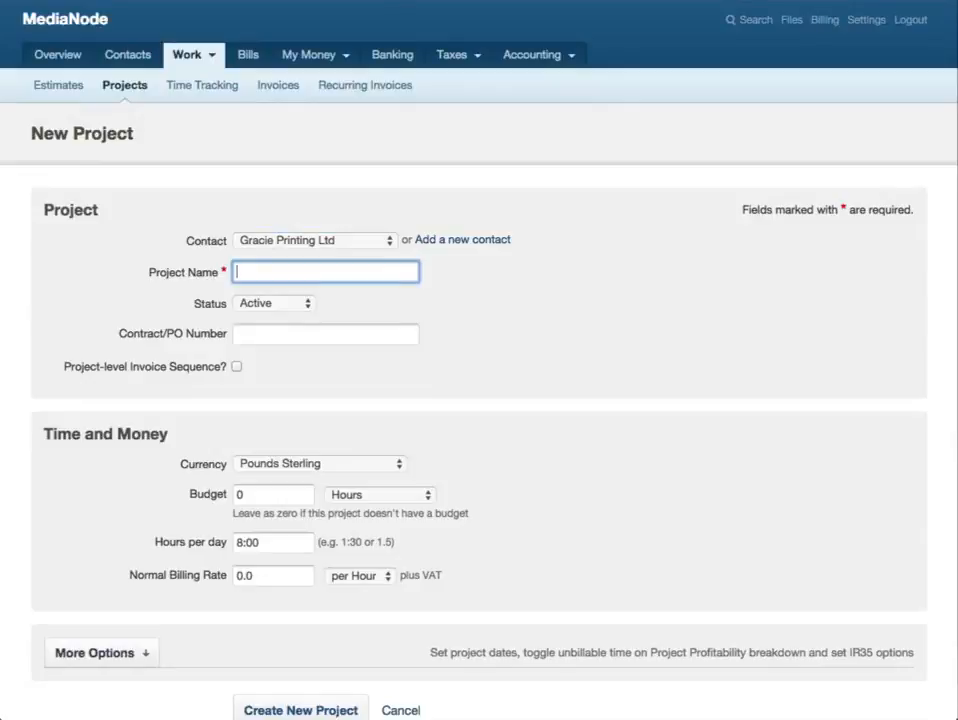
type("Website design")
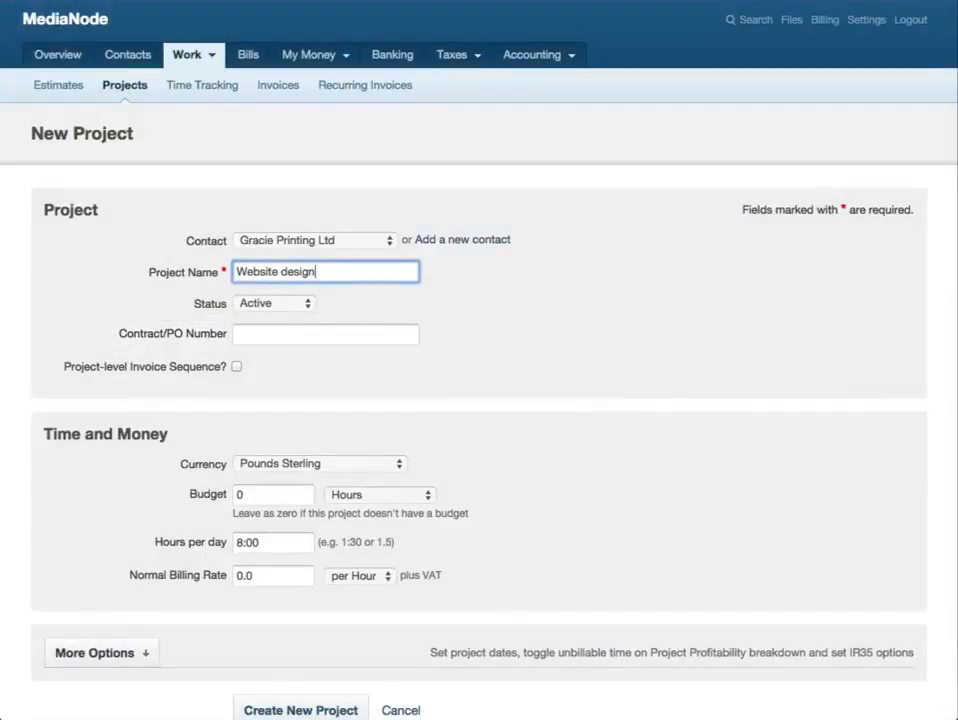
left_click(237, 366)
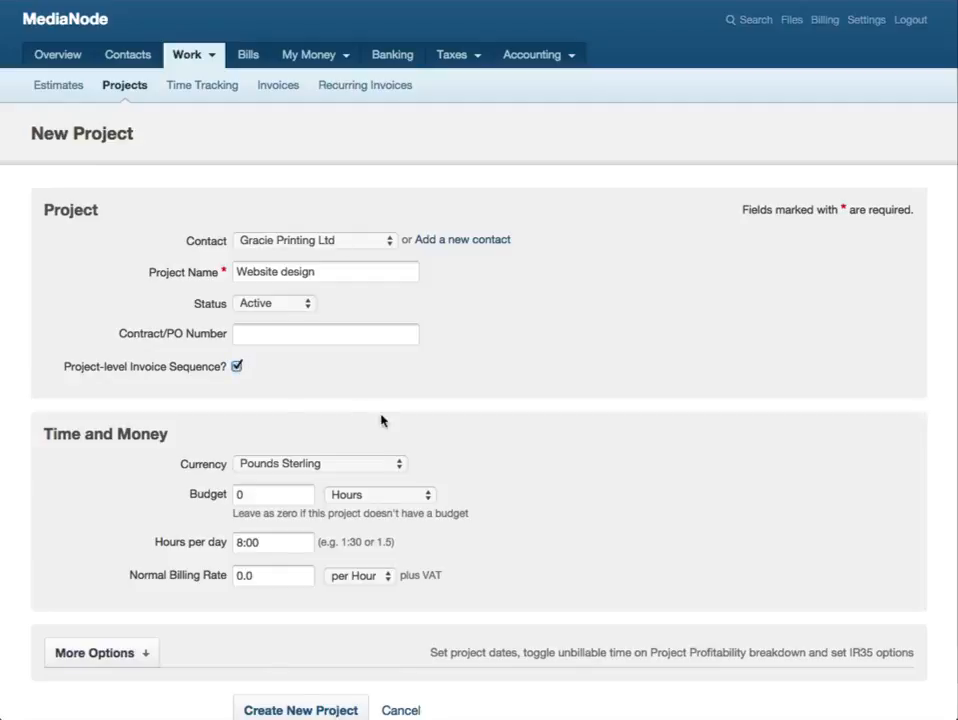
- Keep Pounds Sterling as the currency and create the project after reviewing its additional options
left_click(392, 465)
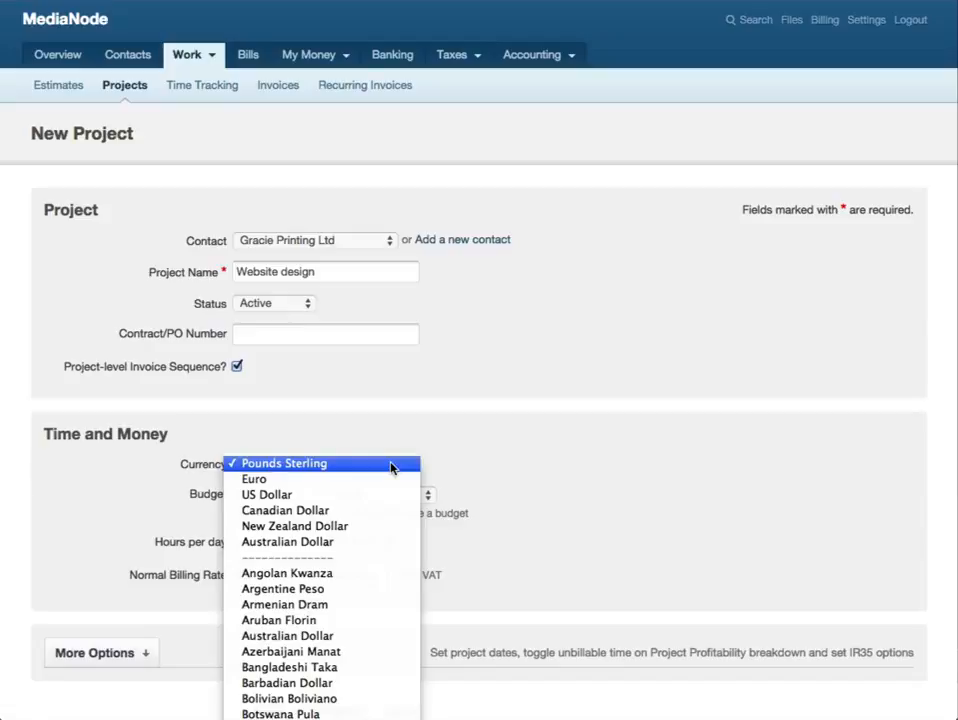
left_click(392, 465)
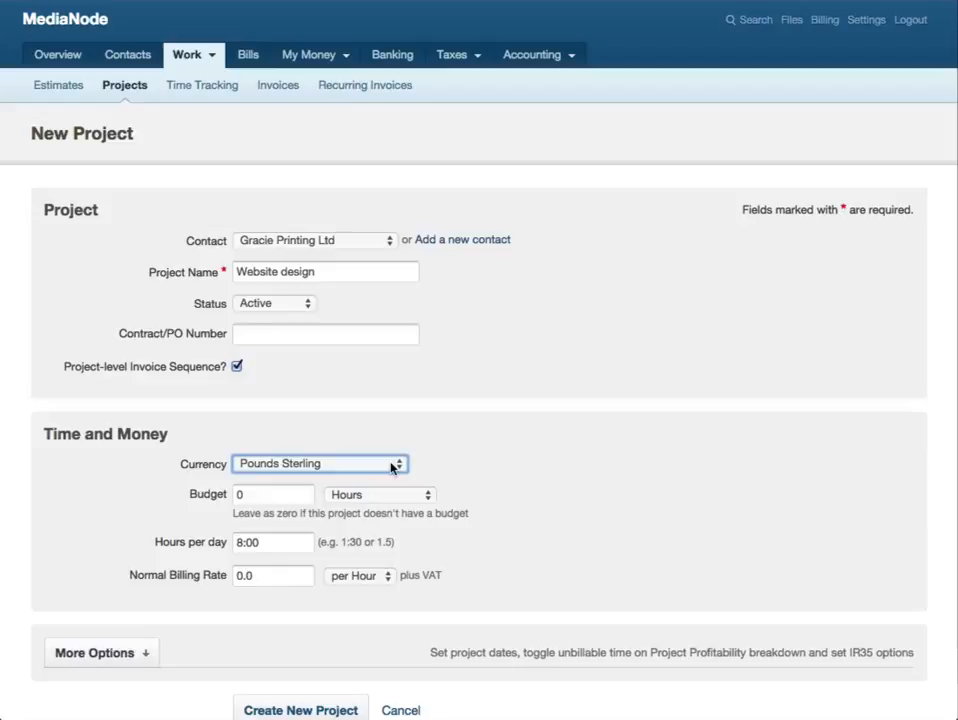
scroll(391, 467, "down", 3)
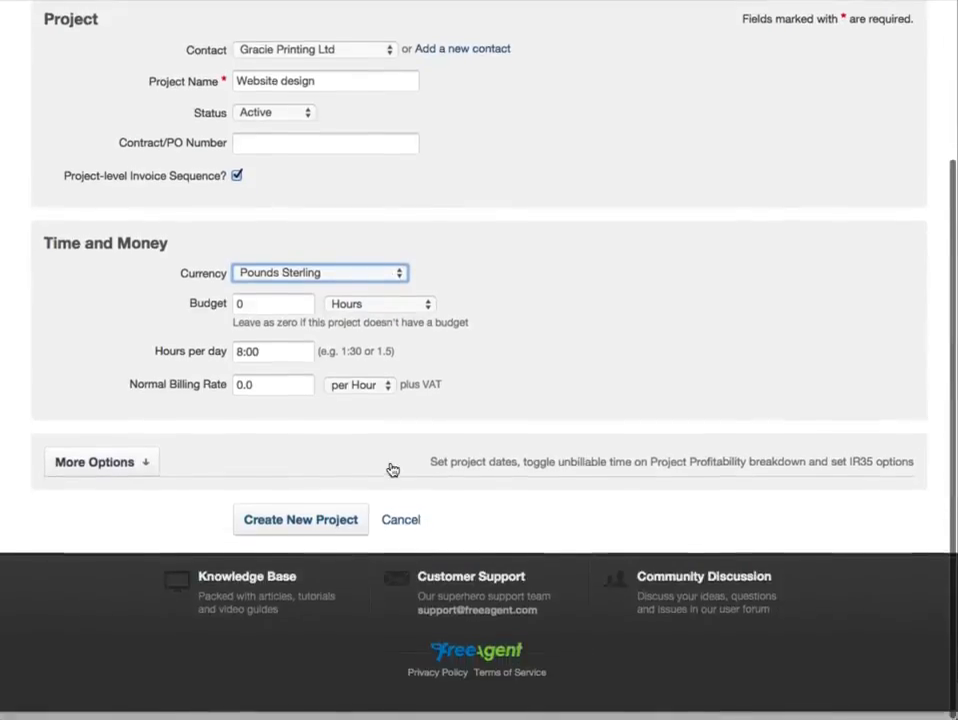
left_click(149, 472)
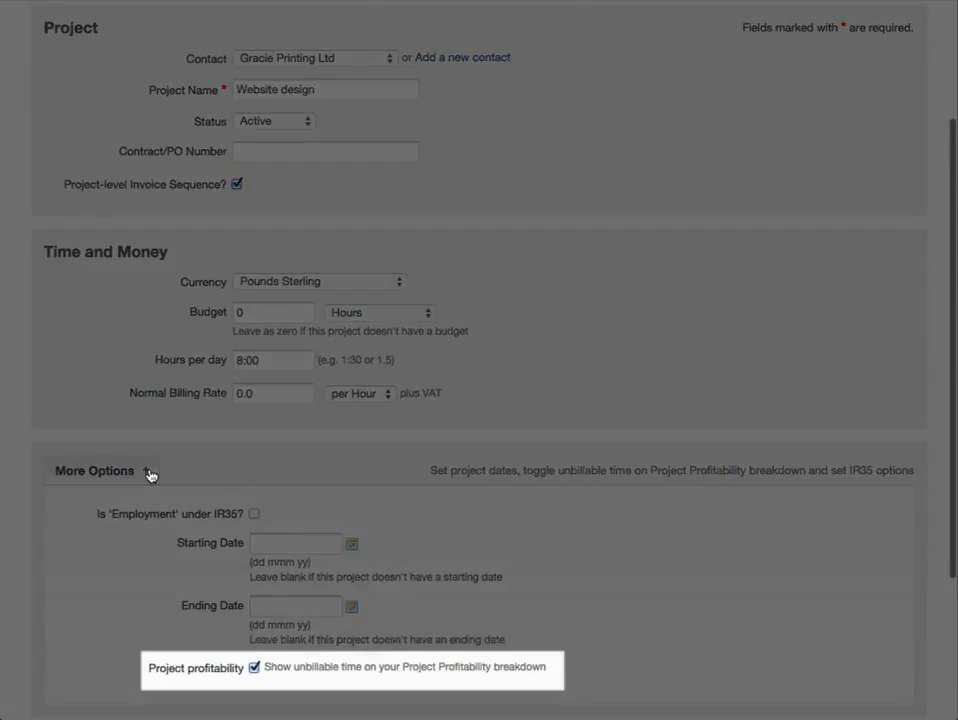
scroll(148, 474, "down", 3)
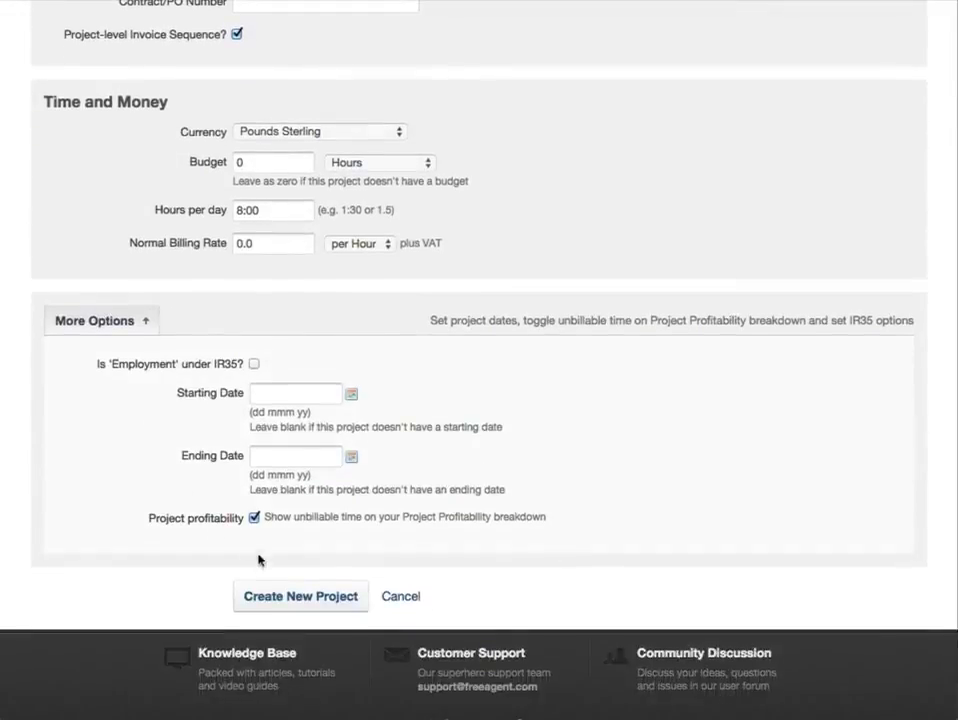
left_click(298, 598)
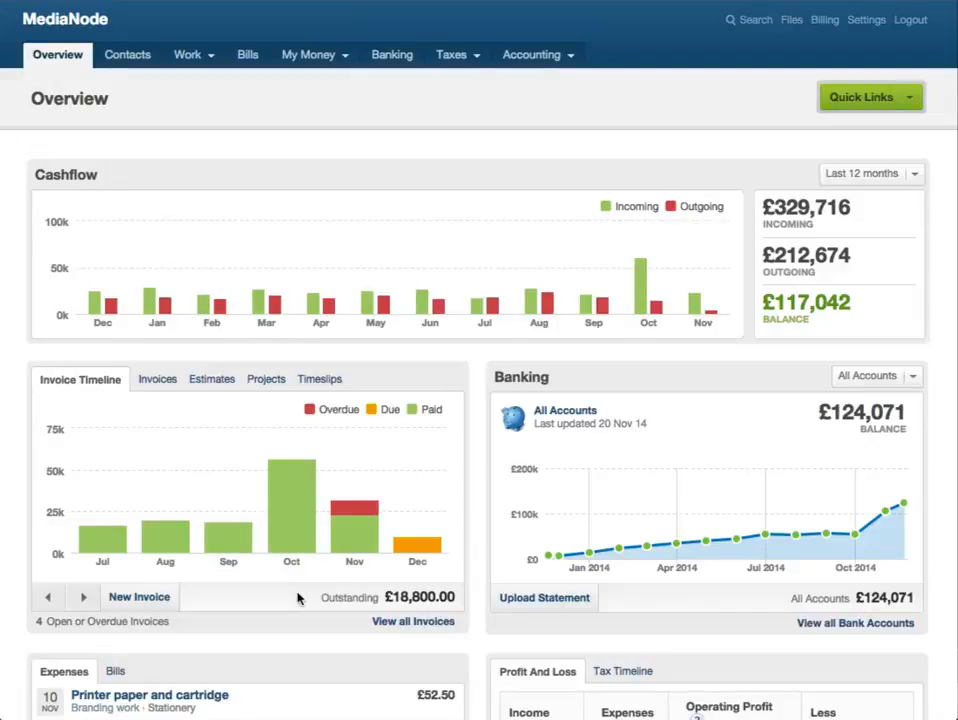
- Open the Website design project from the full list of projects
mouse_move(207, 62)
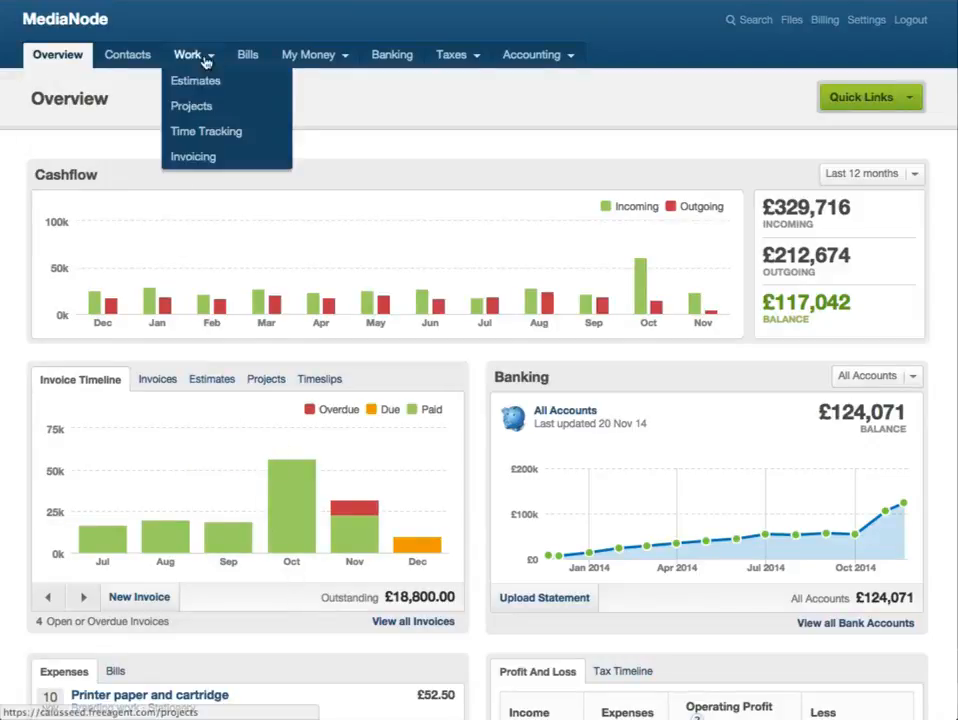
left_click(200, 108)
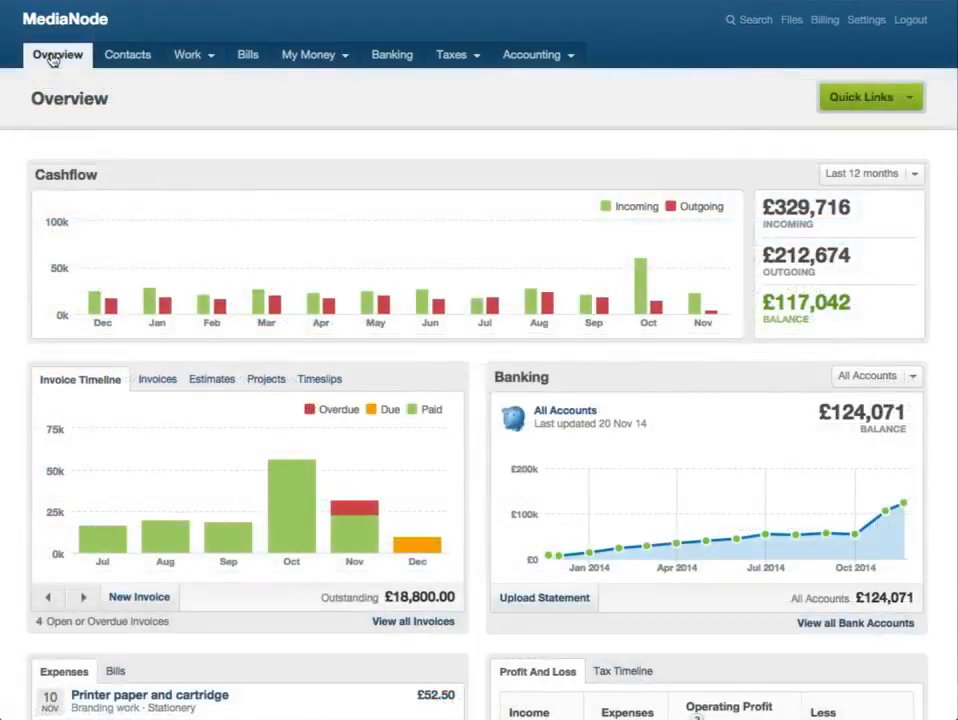
left_click(258, 379)
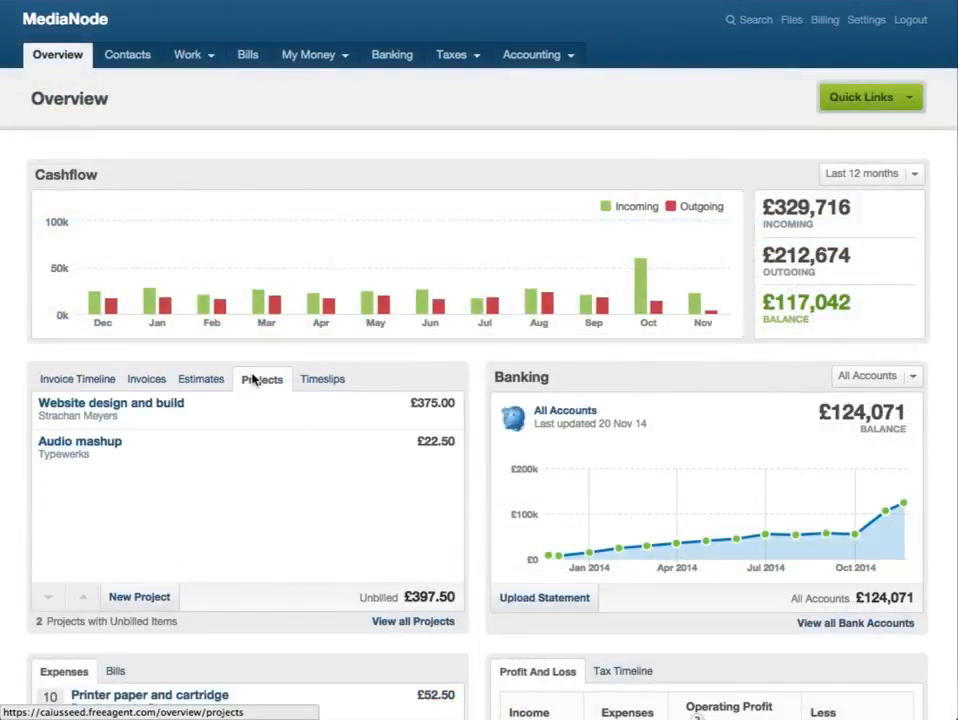
left_click(396, 622)
left_click(86, 497)
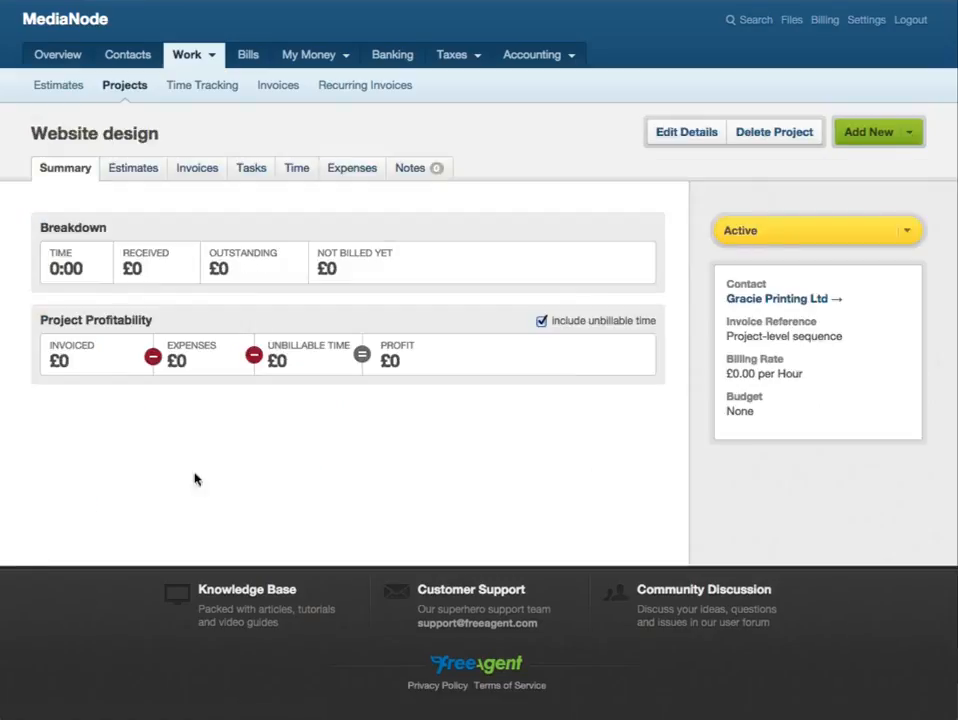
- Add a billable task named Scoping to the Website design project at a rate of £50.00 per hour
left_click(872, 132)
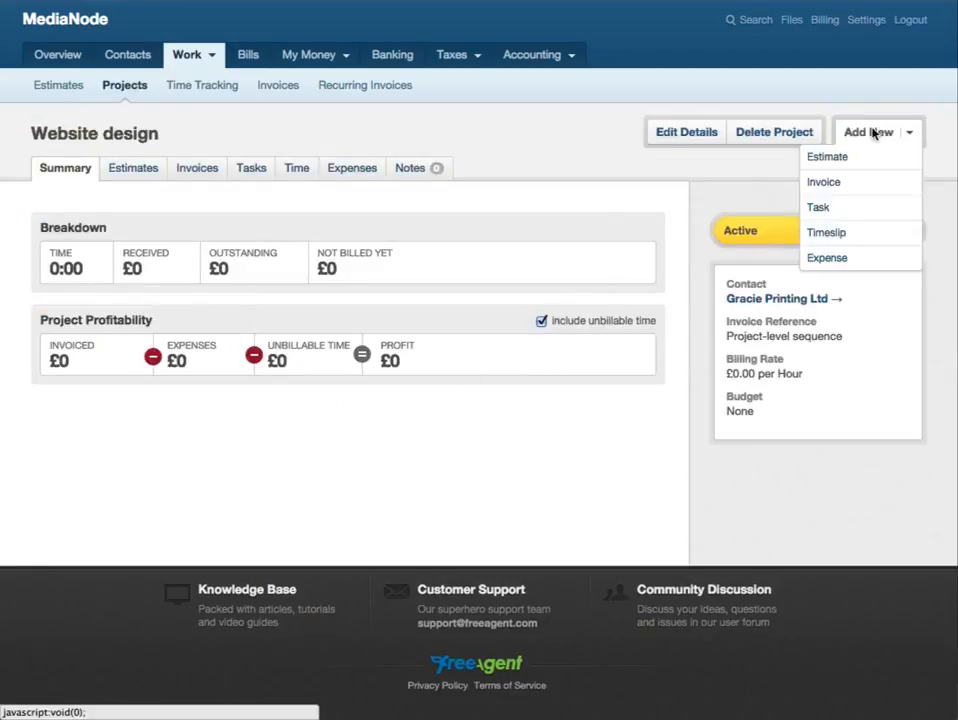
left_click(857, 211)
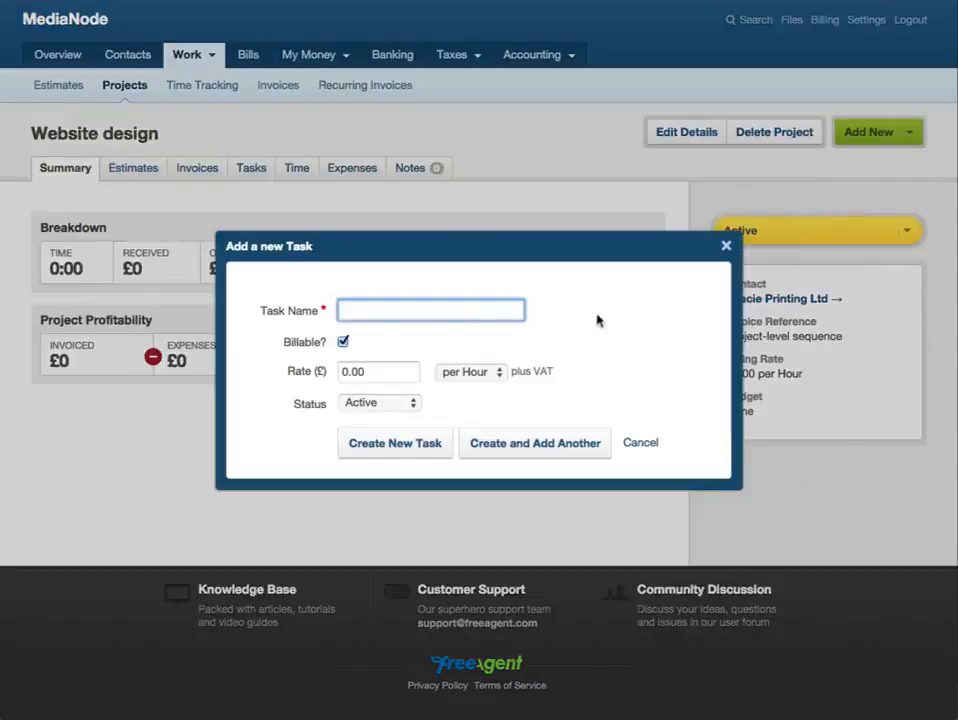
type("Scoping")
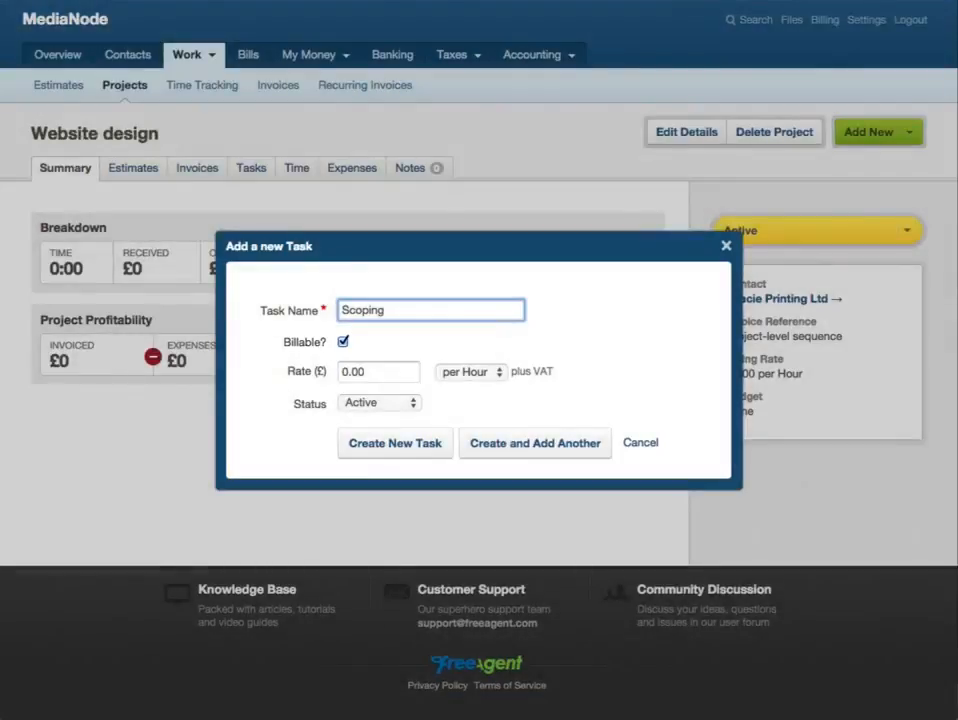
key("Tab")
key("Tab")
type("50.00")
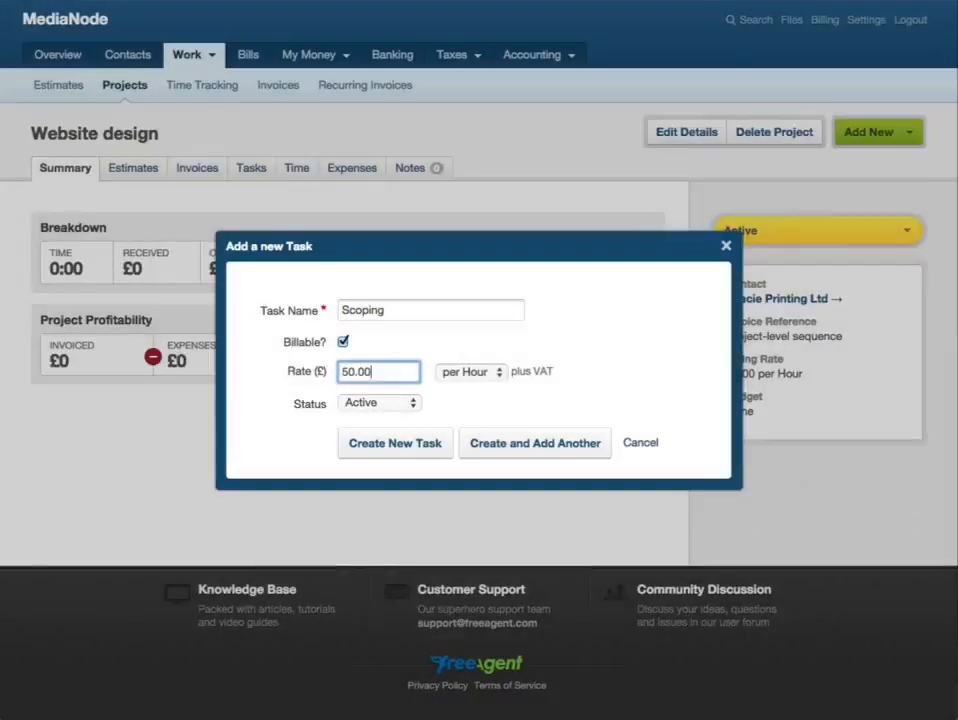
left_click(435, 444)
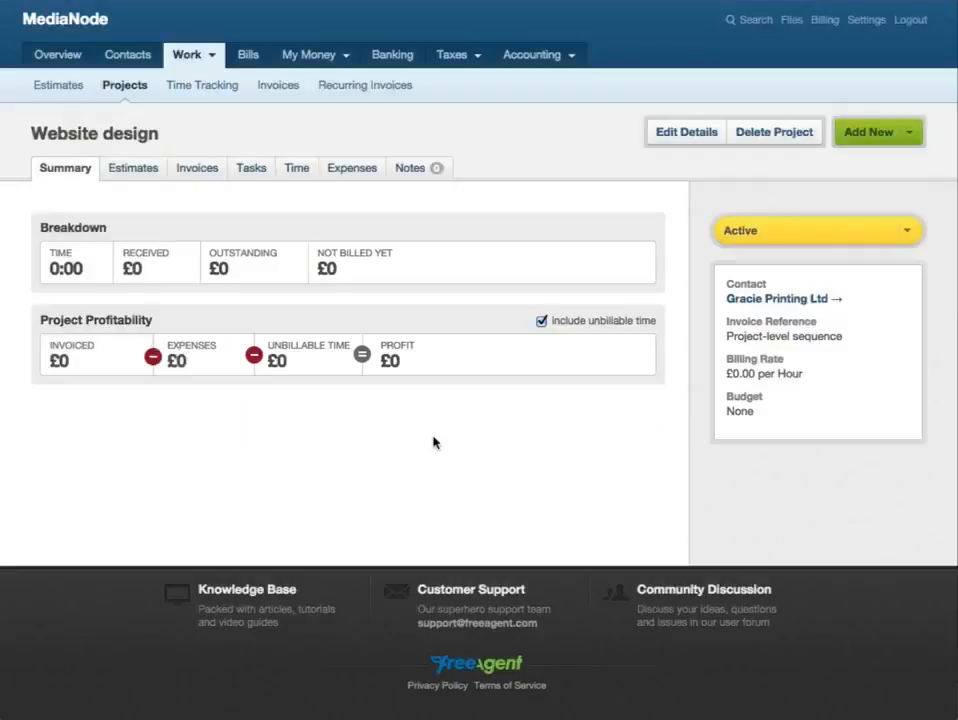
- Examine the Scoping task's editable details and status choices, and the types of items that can be added to the project
left_click(253, 176)
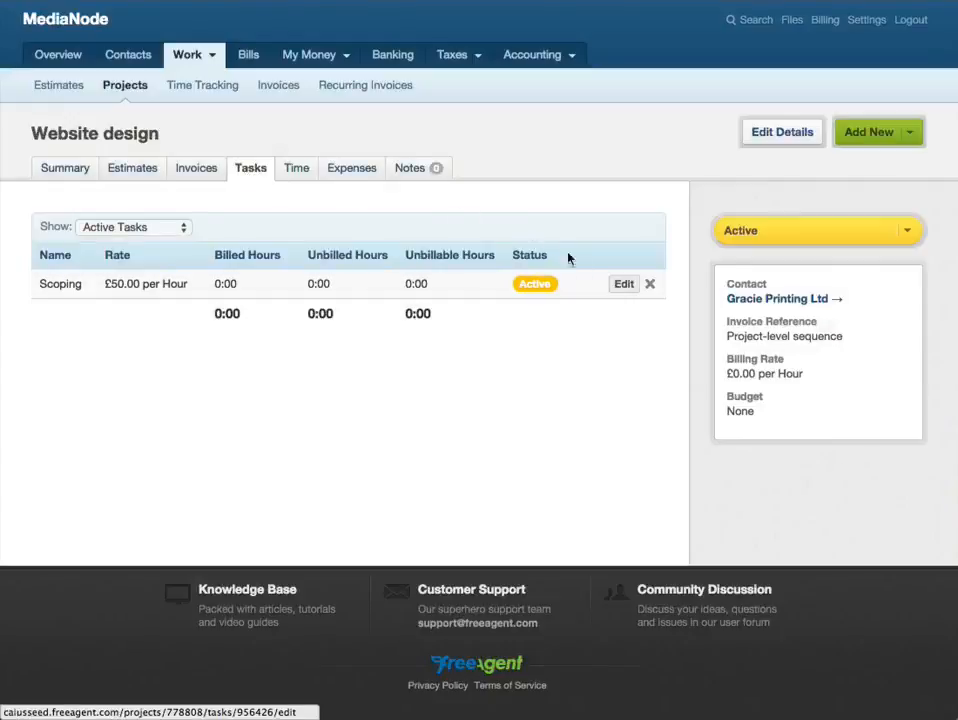
left_click(615, 286)
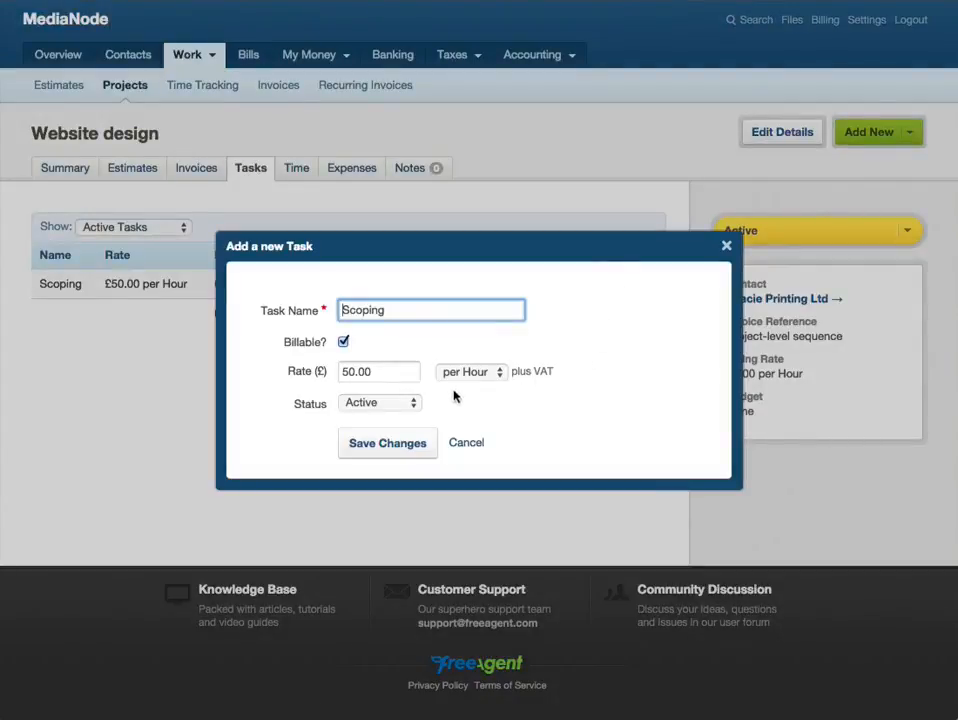
left_click(415, 401)
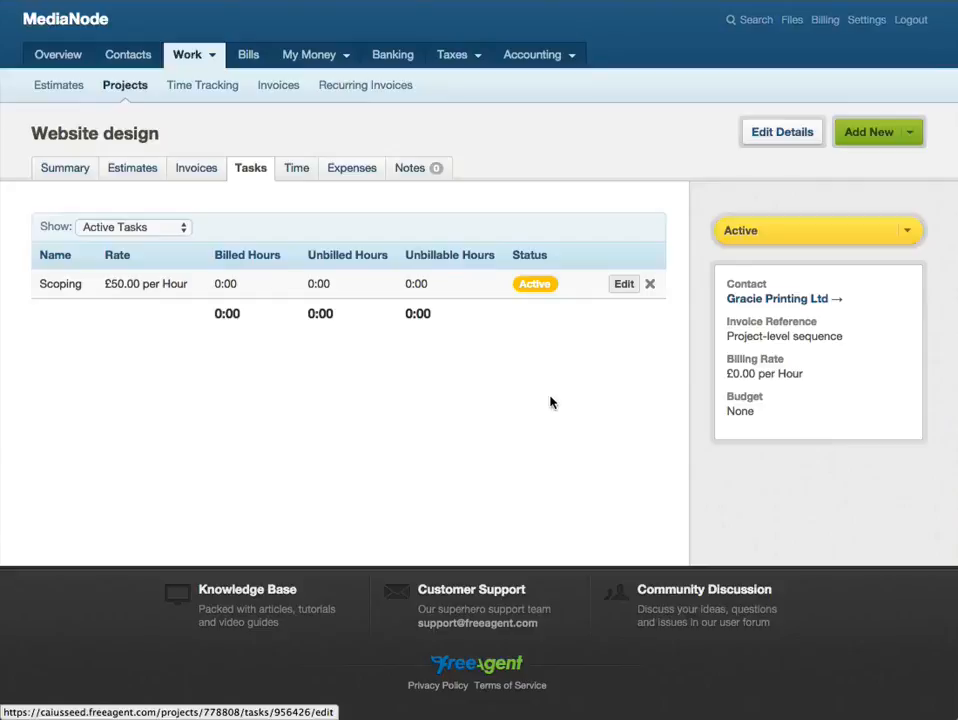
left_click(900, 143)
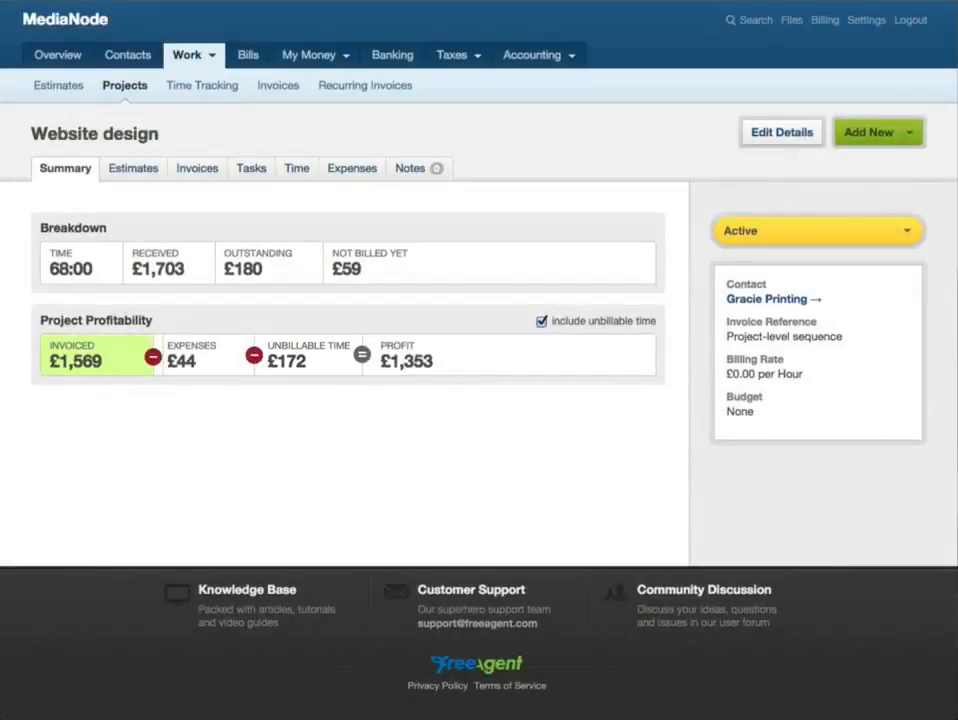
- Exclude unbillable time from the project's profitability breakdown and open the project's status choices
left_click(541, 321)
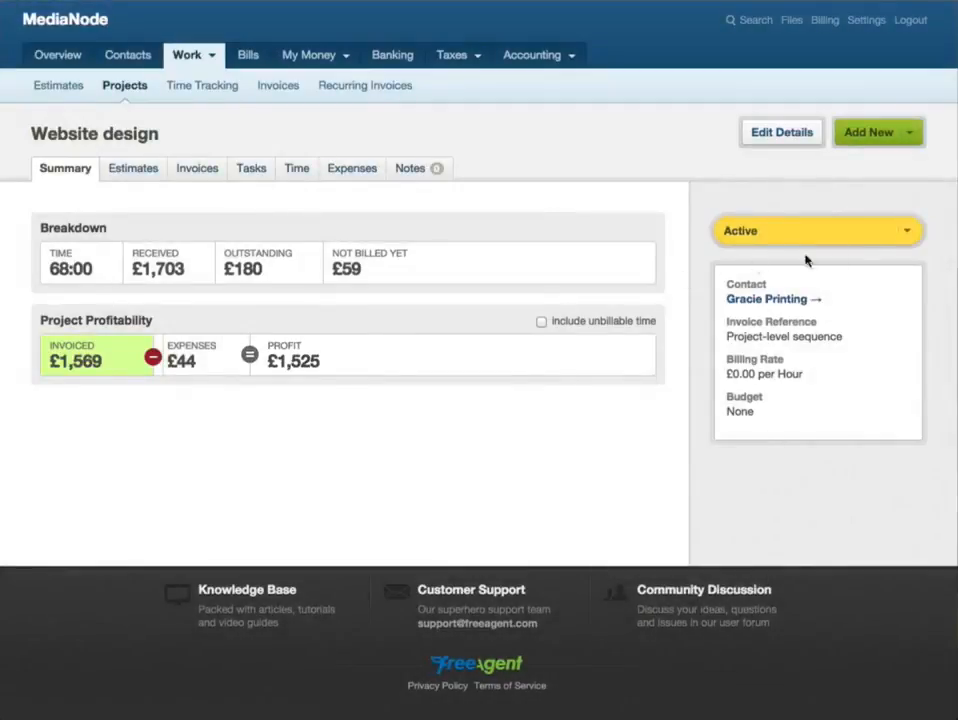
left_click(919, 236)
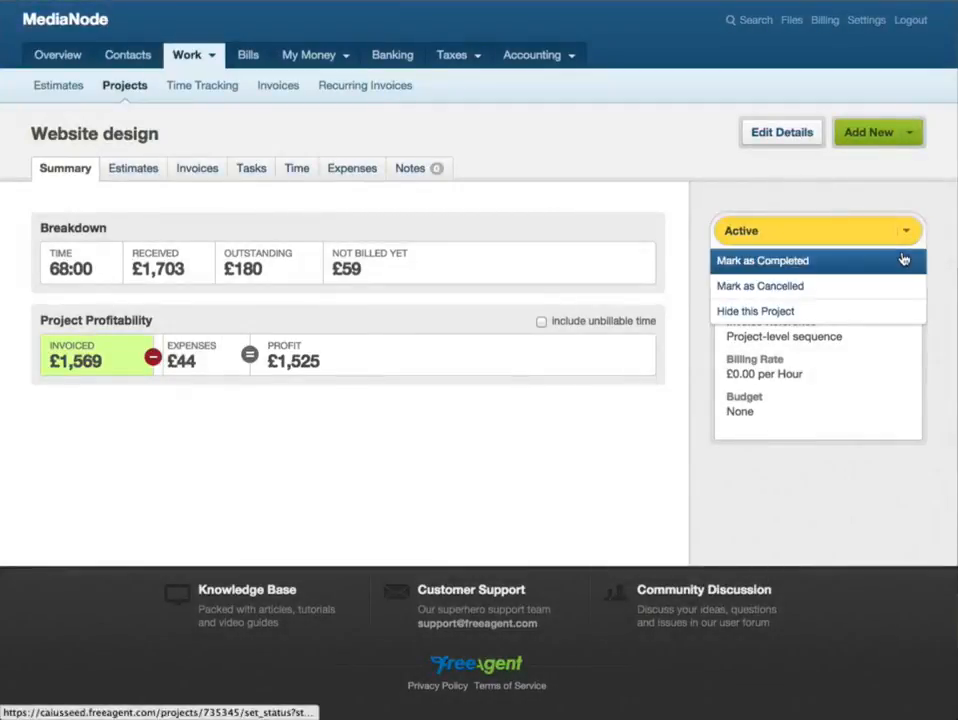